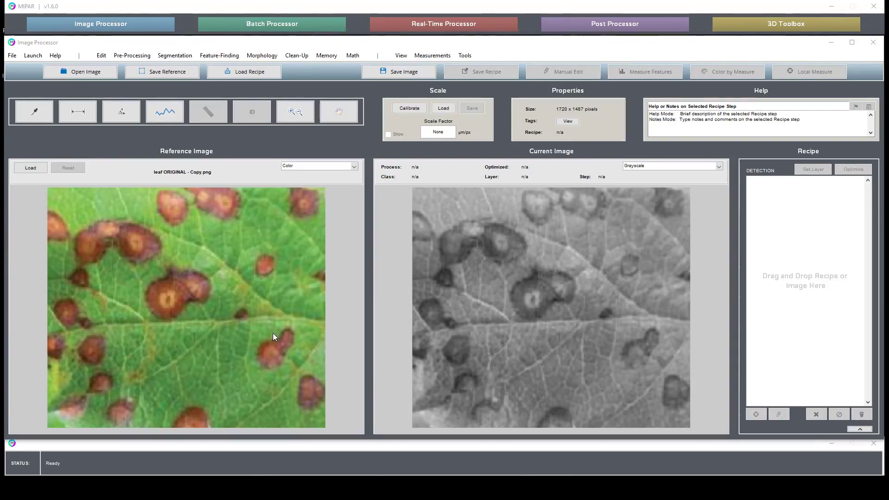
Preview the leaf's red, blue and green channels in grayscale, then restore the full-colour reference.
{"action": "left_click", "coordinate": [295, 167]}
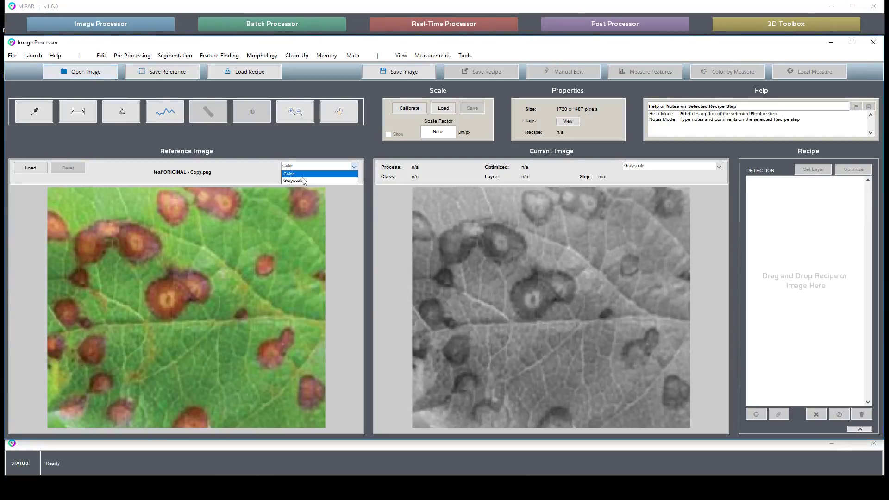
{"action": "left_click", "coordinate": [319, 180]}
{"action": "double_click", "coordinate": [319, 178]}
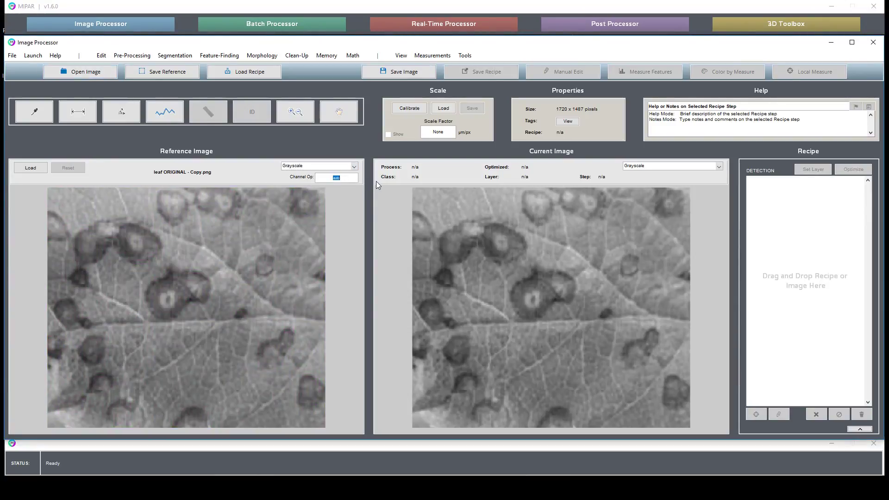
{"action": "type", "text": "red"}
{"action": "key", "text": "Return"}
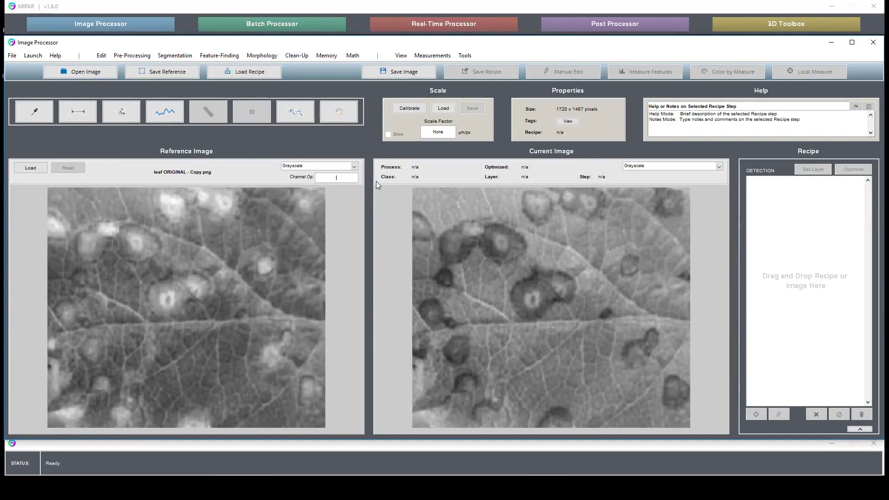
{"action": "key", "text": "BackSpace"}
{"action": "key", "text": "BackSpace"}
{"action": "key", "text": "BackSpace"}
{"action": "type", "text": "blue"}
{"action": "key", "text": "Return"}
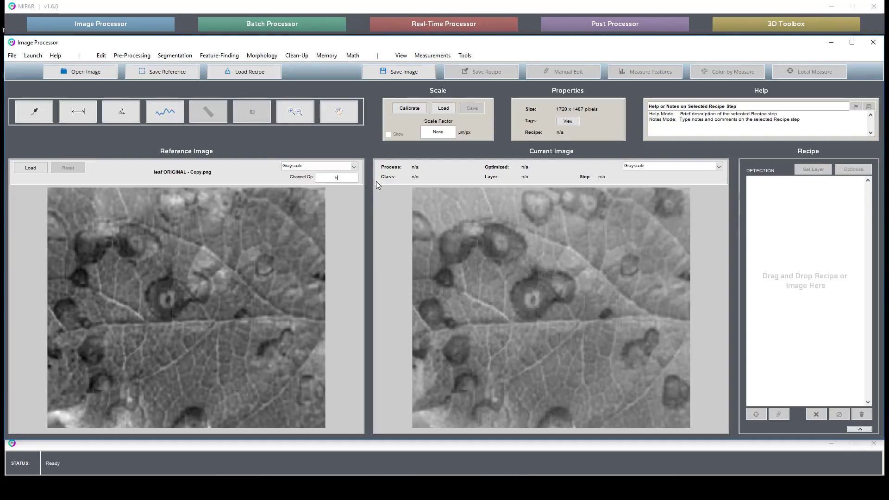
{"action": "type", "text": "green"}
{"action": "key", "text": "Return"}
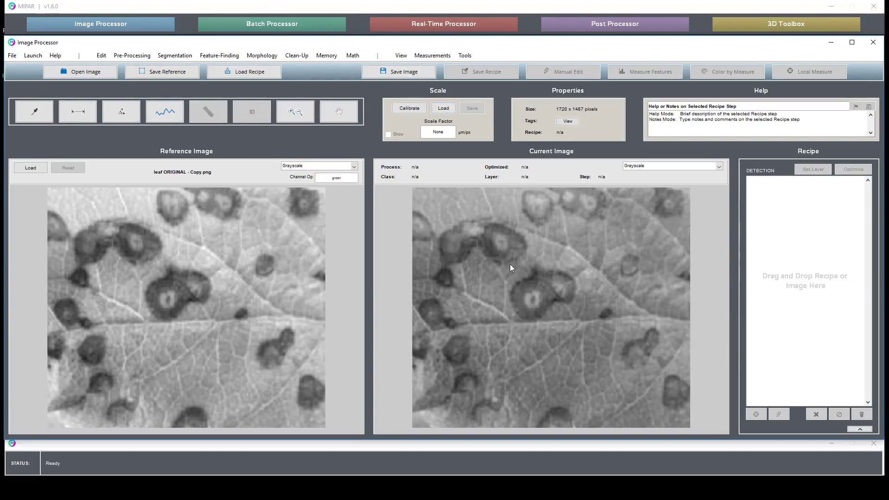
{"action": "left_click", "coordinate": [308, 166]}
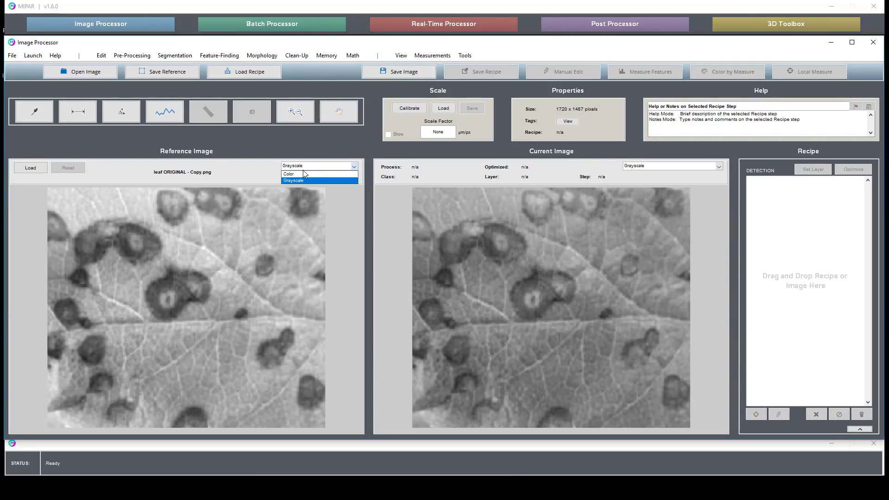
{"action": "left_click", "coordinate": [302, 170]}
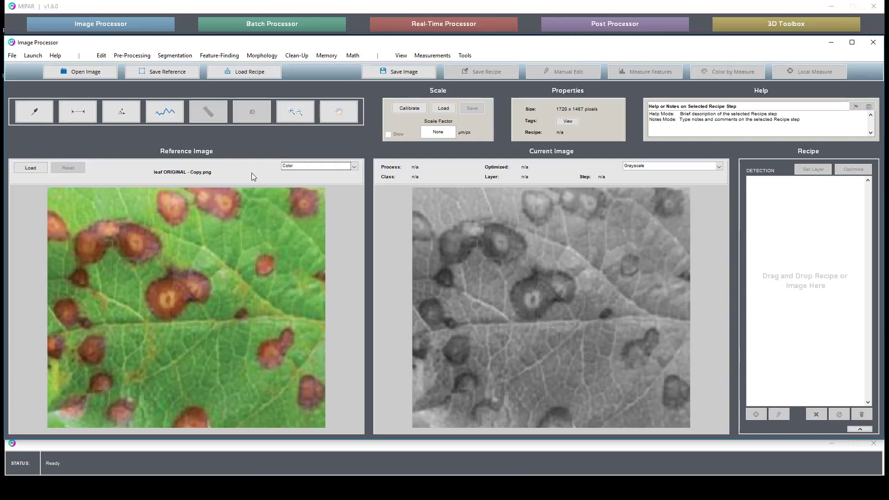
Start a Color Deconvolution with Color 1 on Manual and begin tracing it.
{"action": "left_click", "coordinate": [176, 55]}
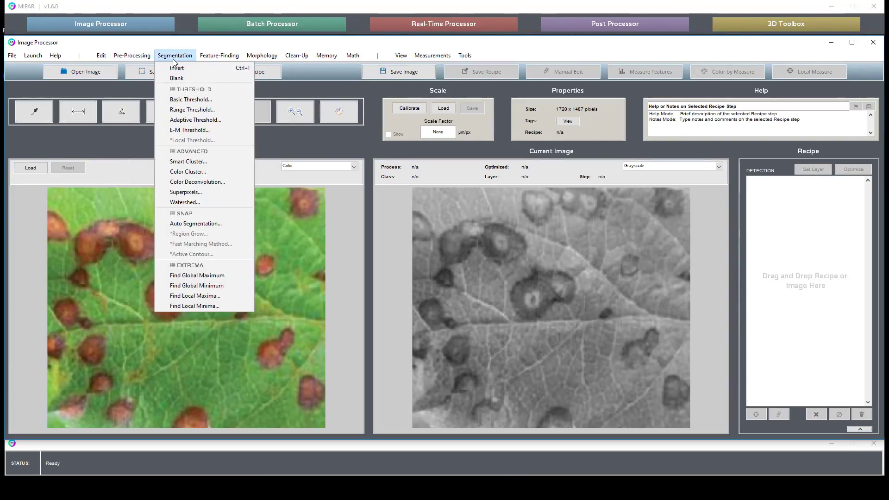
{"action": "left_click", "coordinate": [194, 182]}
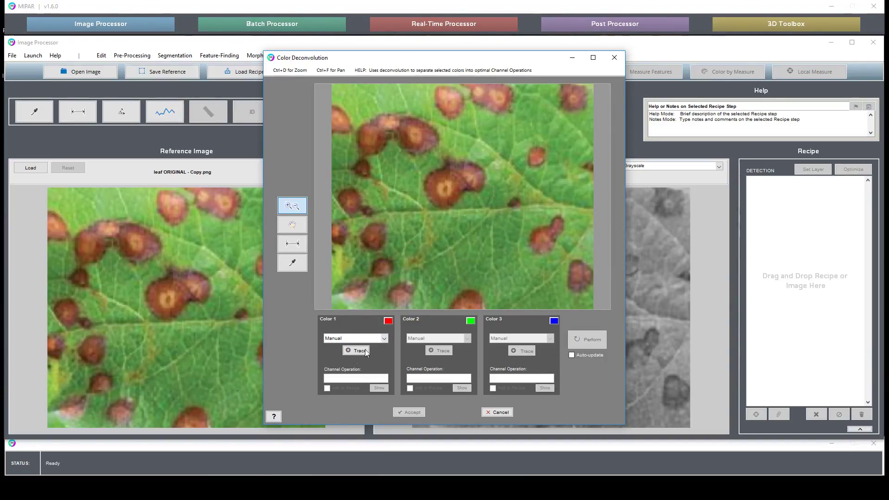
{"action": "left_click", "coordinate": [347, 338]}
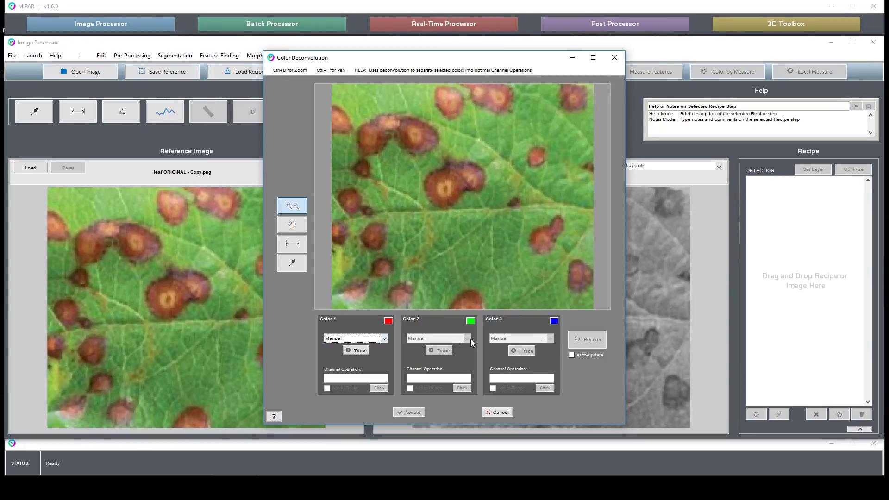
{"action": "left_click", "coordinate": [356, 350]}
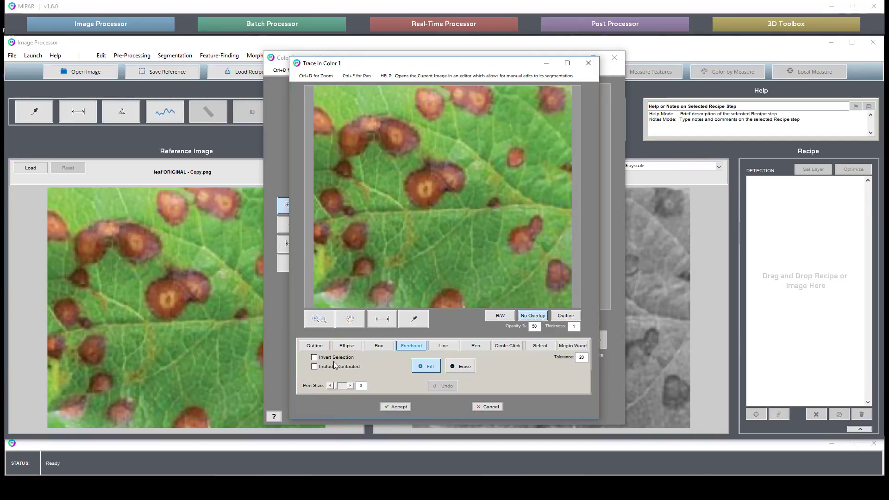
Freehand-outline the large central brown lesion and accept it as Color 1.
{"action": "left_click", "coordinate": [419, 347]}
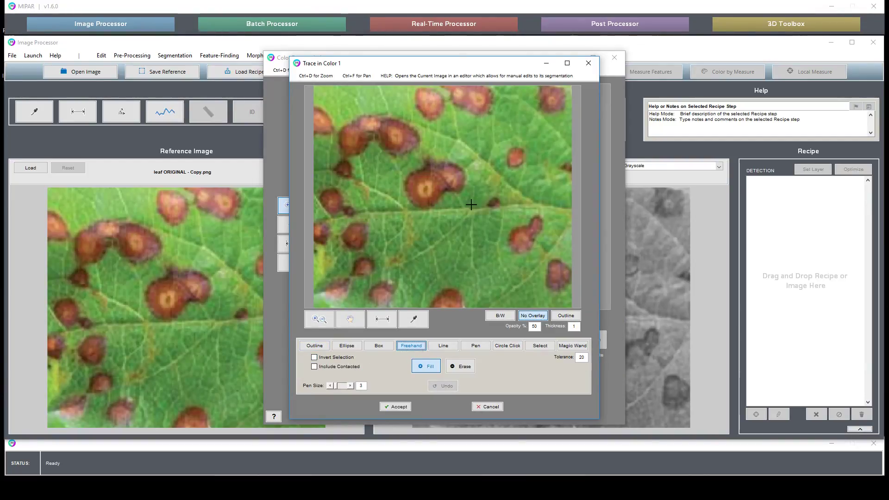
{"action": "mouse_move", "coordinate": [408, 185]}
{"action": "left_mouse_down"}
{"action": "mouse_move", "coordinate": [413, 200]}
{"action": "mouse_move", "coordinate": [427, 202]}
{"action": "mouse_move", "coordinate": [462, 180]}
{"action": "mouse_move", "coordinate": [445, 166]}
{"action": "mouse_move", "coordinate": [419, 170]}
{"action": "mouse_move", "coordinate": [408, 186]}
{"action": "left_mouse_up"}
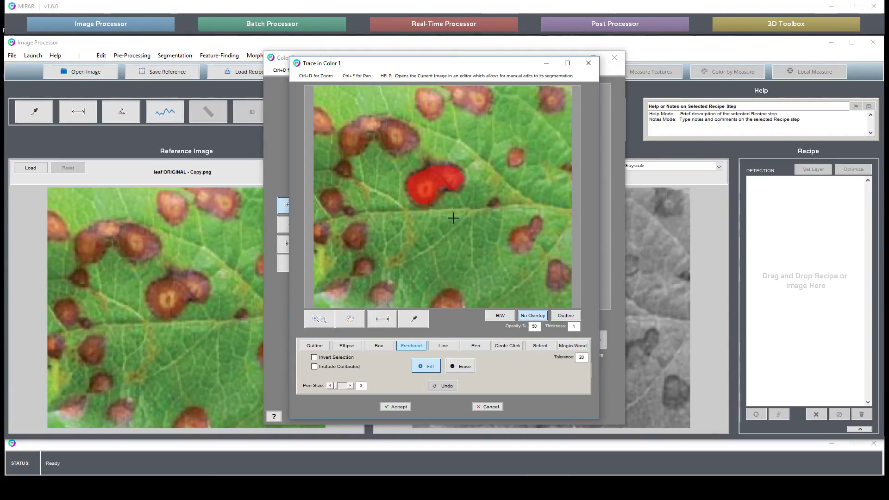
{"action": "left_click", "coordinate": [396, 406]}
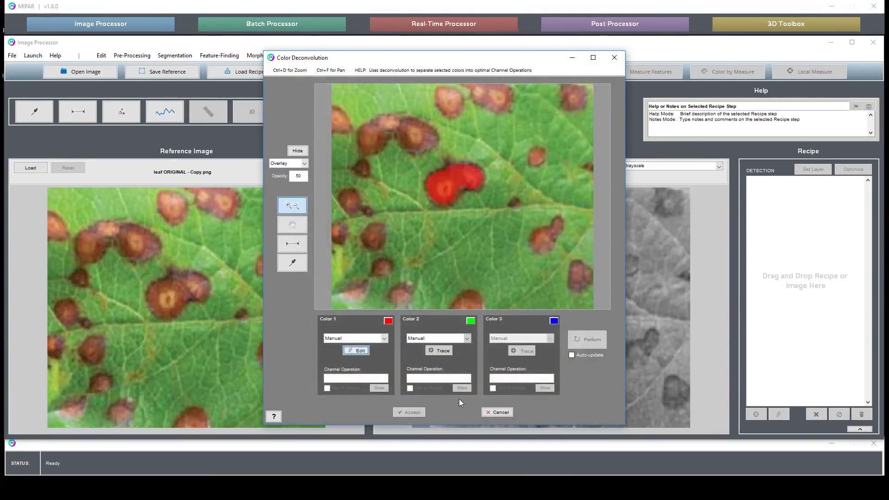
Trace healthy green patches at the bottom, upper right and top edge as Color 2.
{"action": "left_click", "coordinate": [444, 350]}
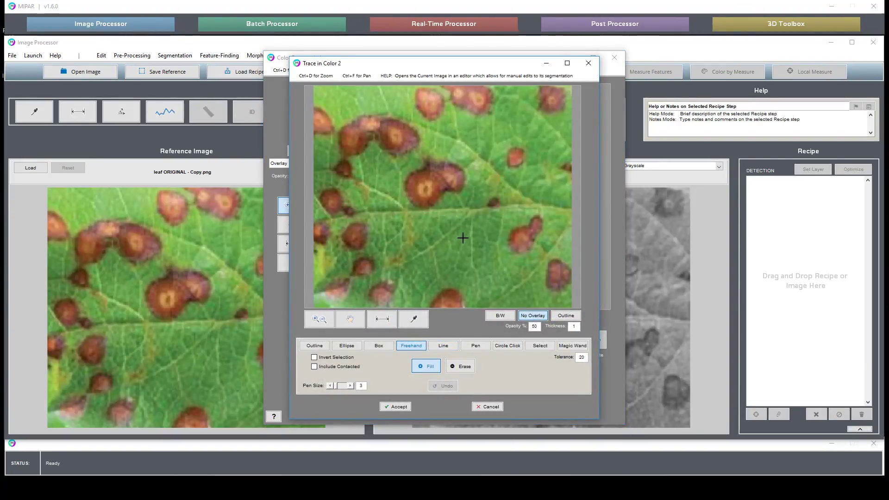
{"action": "mouse_move", "coordinate": [464, 238]}
{"action": "left_mouse_down"}
{"action": "mouse_move", "coordinate": [452, 273]}
{"action": "mouse_move", "coordinate": [468, 276]}
{"action": "mouse_move", "coordinate": [465, 238]}
{"action": "left_mouse_up"}
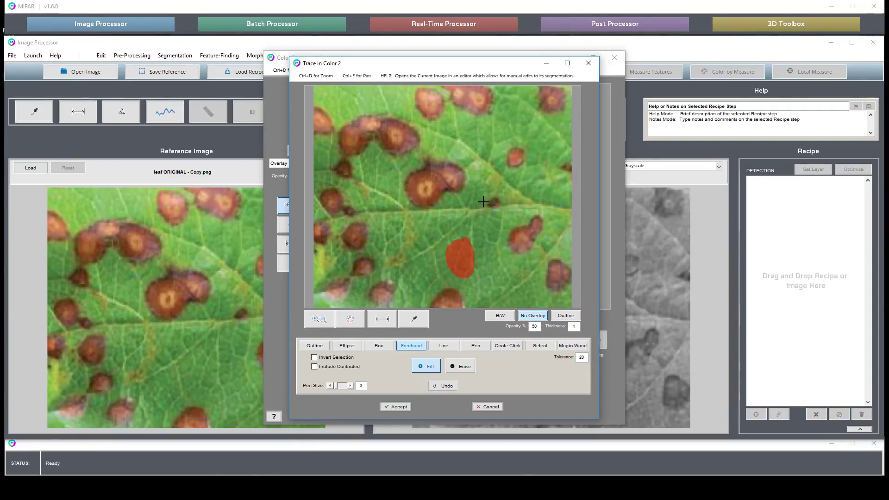
{"action": "mouse_move", "coordinate": [504, 134]}
{"action": "left_mouse_down"}
{"action": "mouse_move", "coordinate": [505, 121]}
{"action": "mouse_move", "coordinate": [522, 132]}
{"action": "mouse_move", "coordinate": [510, 122]}
{"action": "mouse_move", "coordinate": [504, 133]}
{"action": "left_mouse_up"}
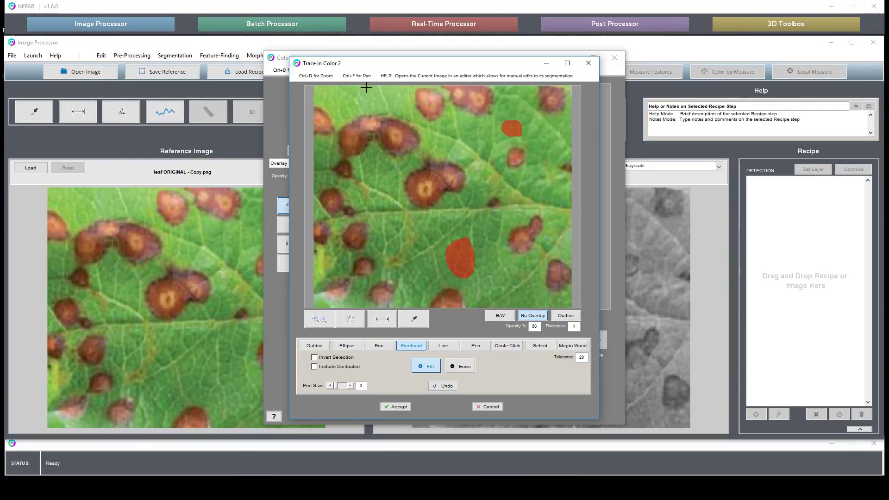
{"action": "mouse_move", "coordinate": [364, 90]}
{"action": "left_mouse_down"}
{"action": "mouse_move", "coordinate": [374, 108]}
{"action": "mouse_move", "coordinate": [390, 92]}
{"action": "mouse_move", "coordinate": [362, 91]}
{"action": "left_mouse_up"}
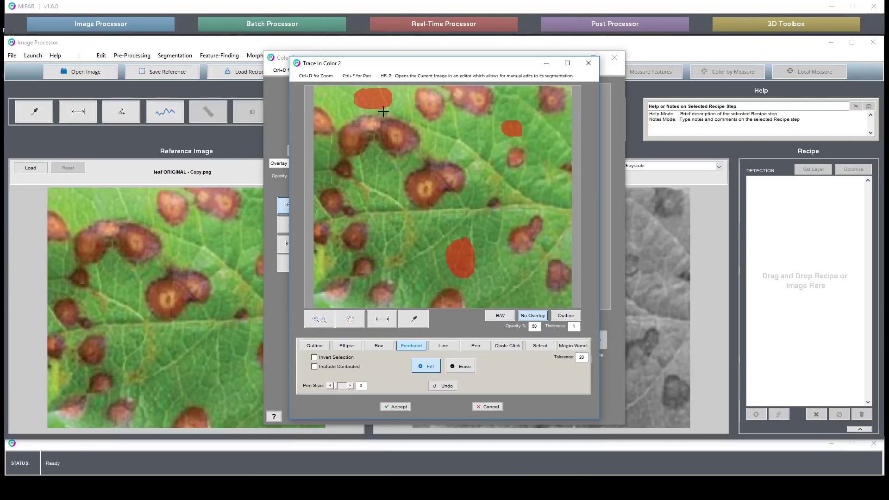
{"action": "left_click", "coordinate": [407, 407]}
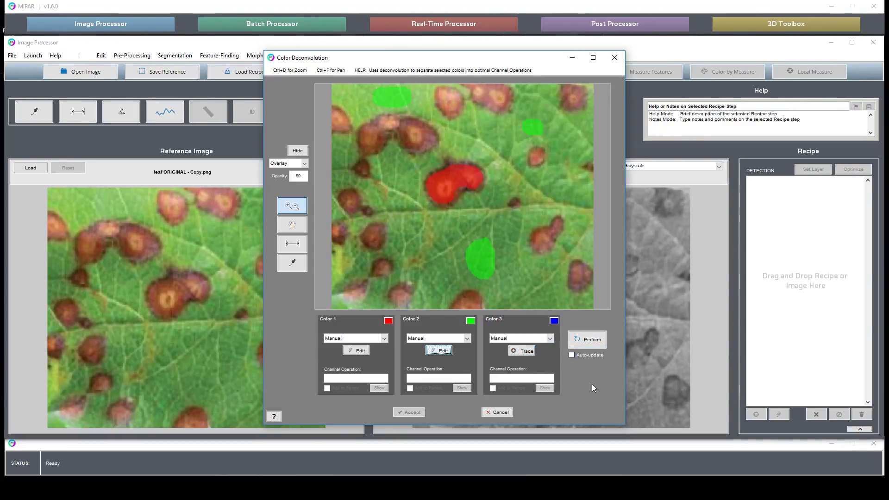
Run the deconvolution, add Color 2 to the recipe, compare both channels, and accept.
{"action": "left_click", "coordinate": [586, 340]}
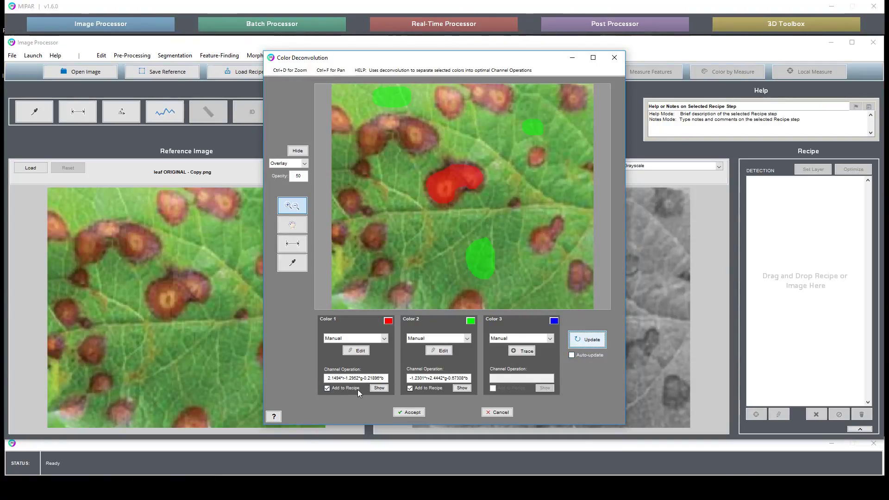
{"action": "left_click", "coordinate": [409, 387]}
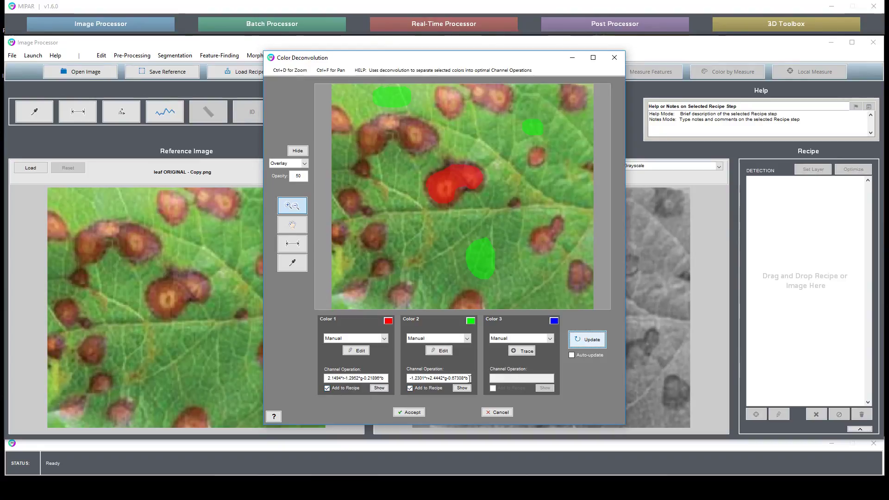
{"action": "left_click", "coordinate": [379, 388]}
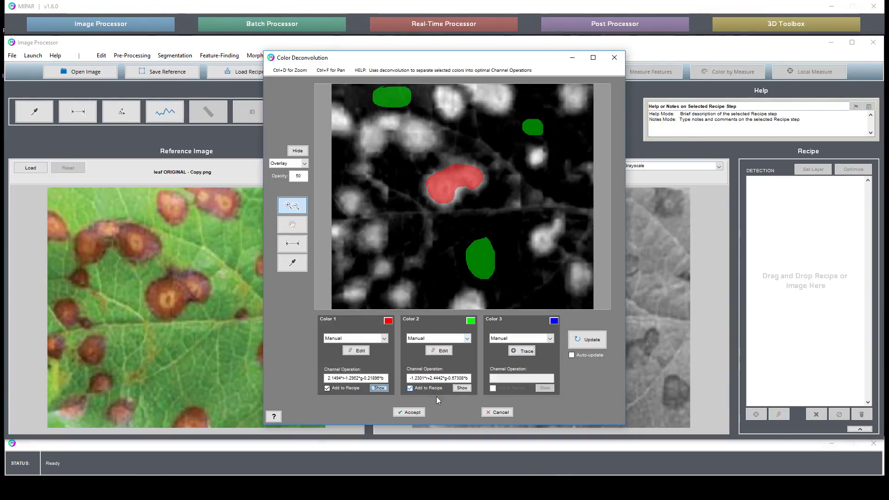
{"action": "left_click", "coordinate": [462, 388]}
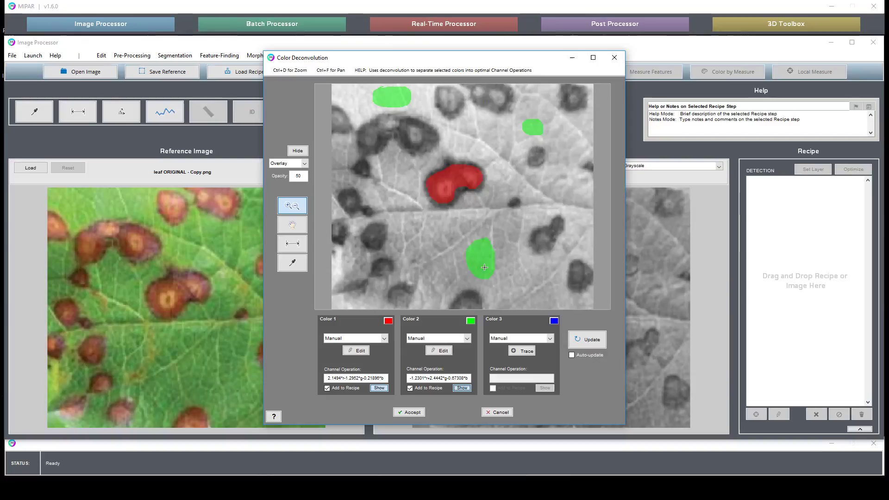
{"action": "left_click", "coordinate": [378, 388]}
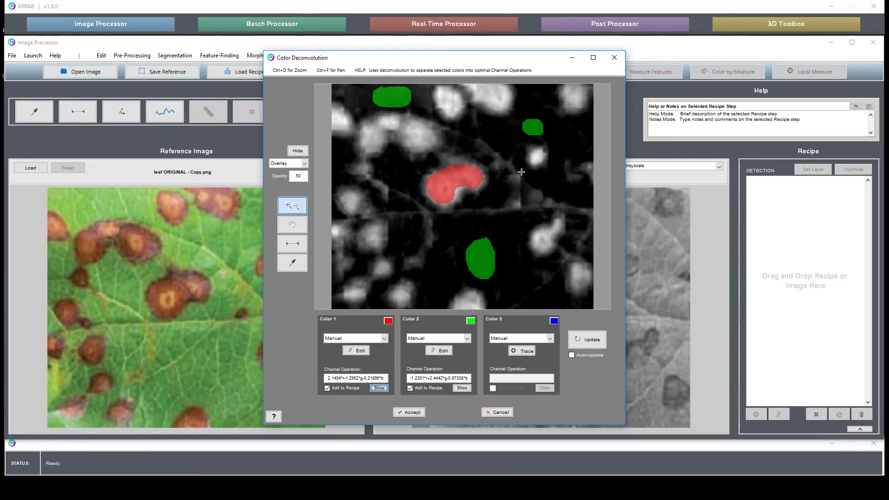
{"action": "left_click", "coordinate": [463, 387]}
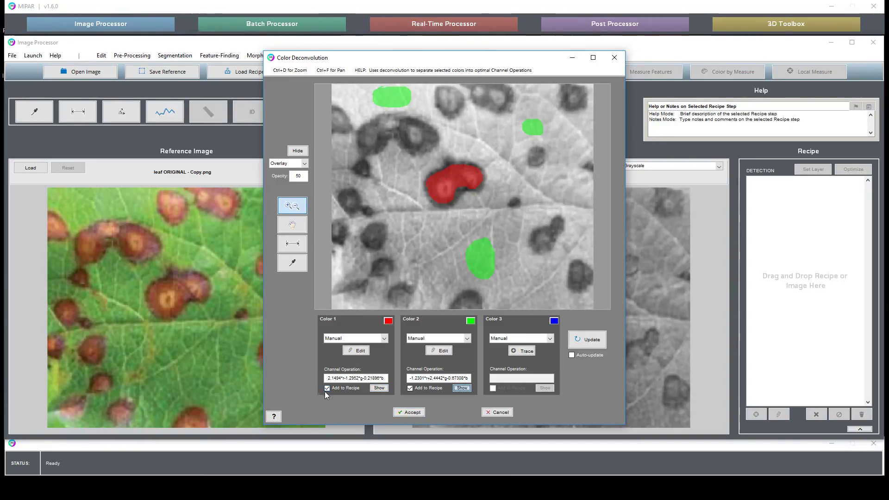
{"action": "left_click", "coordinate": [404, 415]}
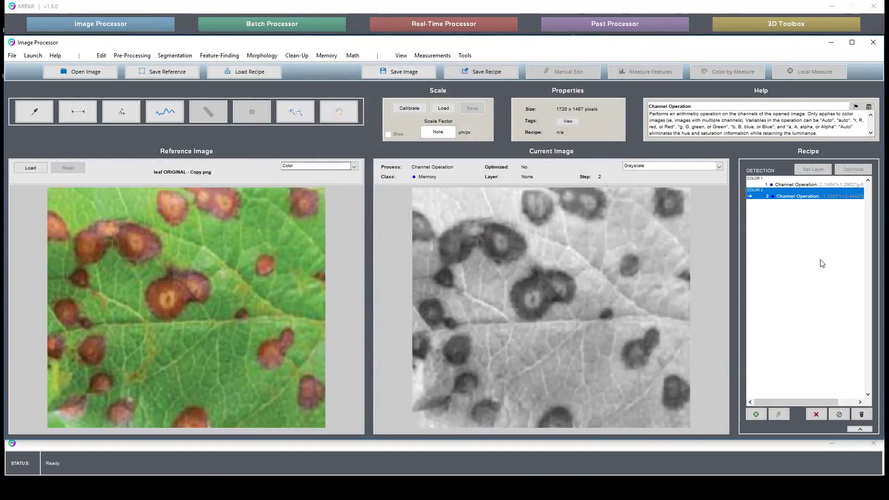
Compare recipe steps 1 and 2, ending on step 1's bright-lesion Color 1 result.
{"action": "left_click", "coordinate": [819, 184]}
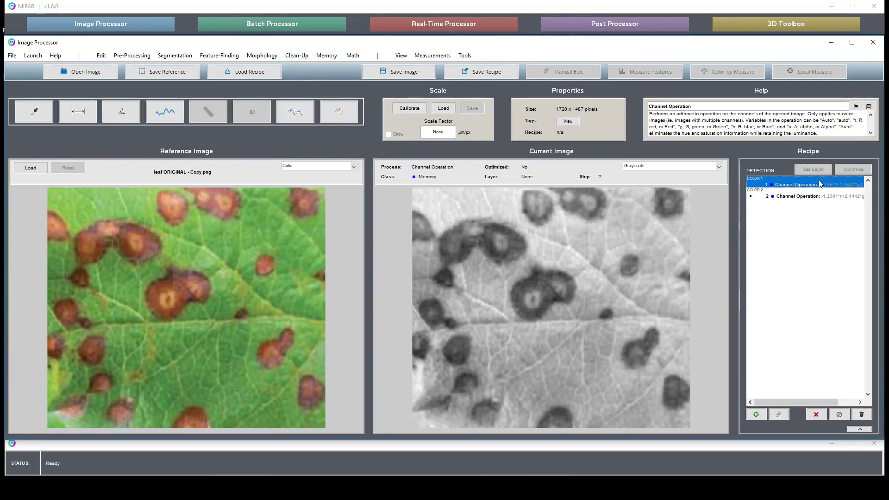
{"action": "left_click", "coordinate": [840, 196]}
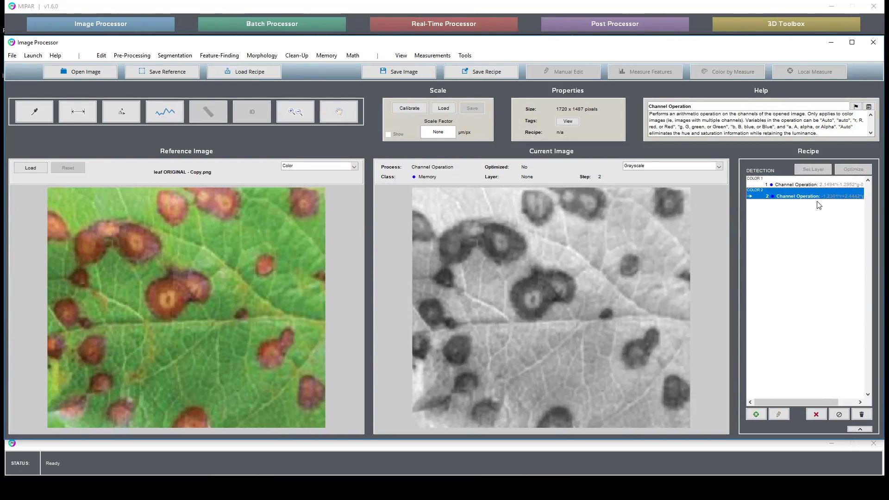
{"action": "left_click", "coordinate": [804, 186]}
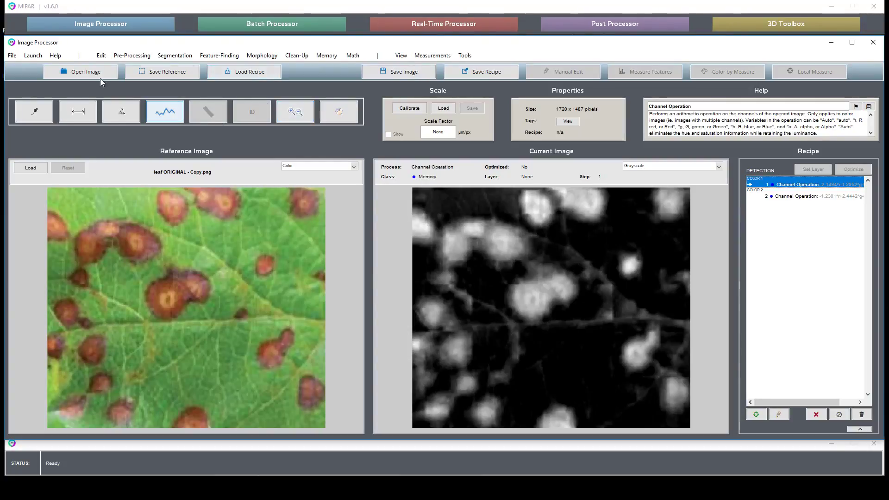
Insert a Non-Local Means step below step 1 with window size 2 and strength 0.2.
{"action": "left_click", "coordinate": [131, 55]}
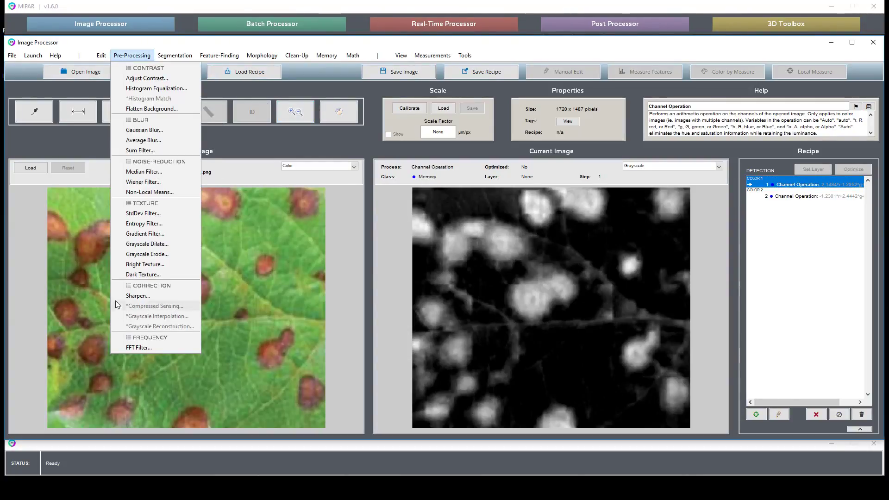
{"action": "left_click", "coordinate": [153, 191]}
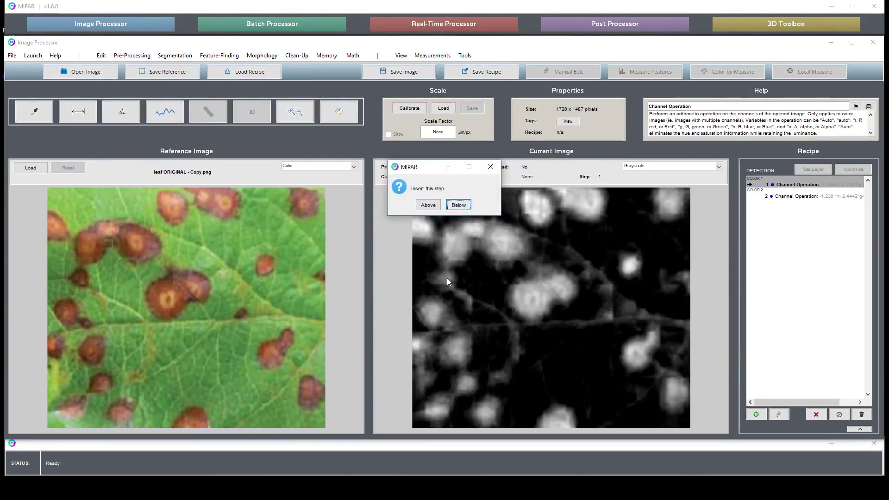
{"action": "left_click", "coordinate": [459, 205]}
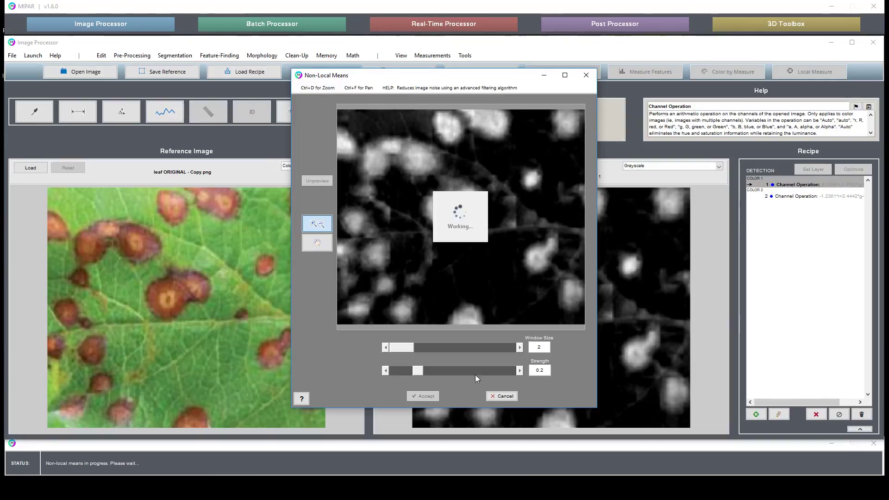
{"action": "left_click_drag", "start_coordinate": [475, 77], "coordinate": [425, 88]}
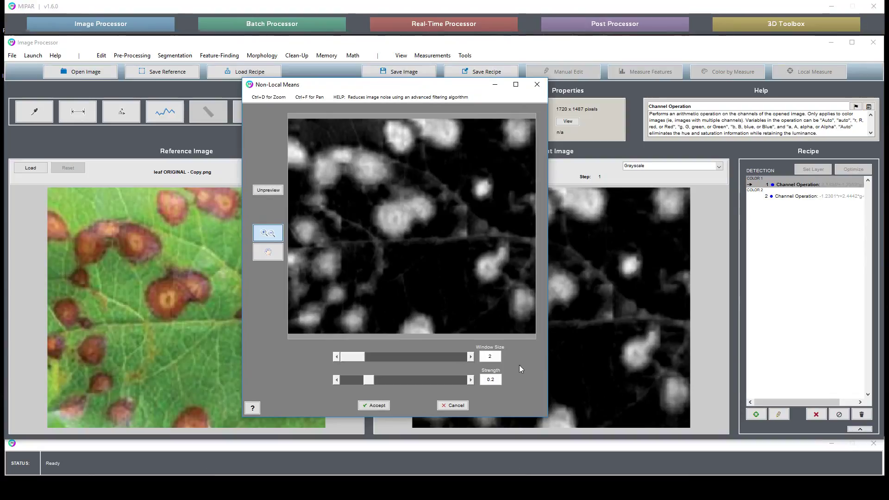
{"action": "left_click", "coordinate": [361, 405]}
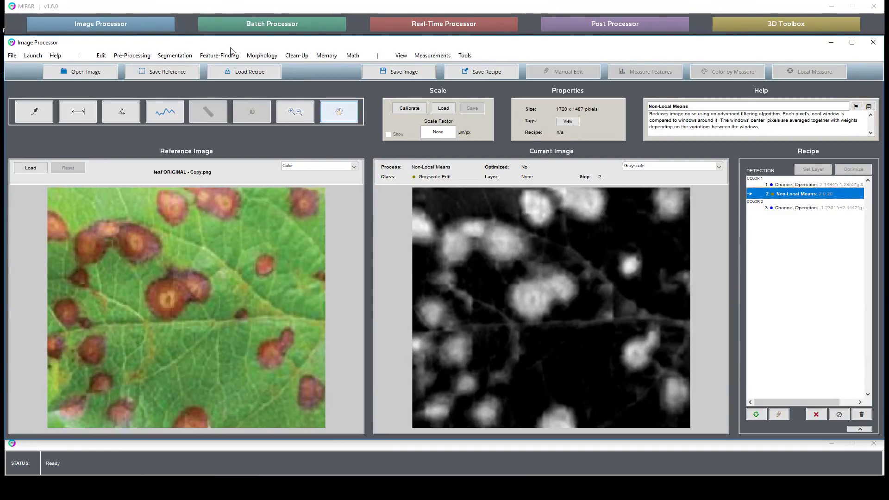
Add a Basic Threshold on bright pixels in Auto mode, marking the lesions in red.
{"action": "left_click", "coordinate": [175, 55]}
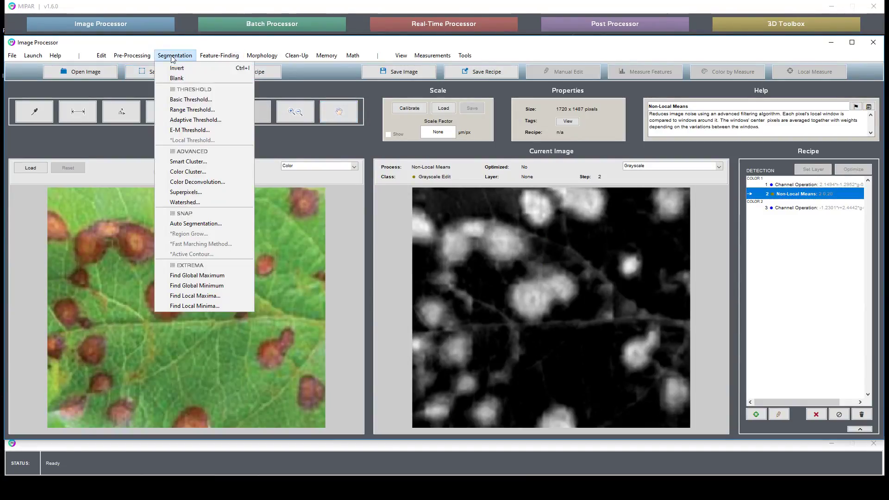
{"action": "left_click", "coordinate": [185, 95]}
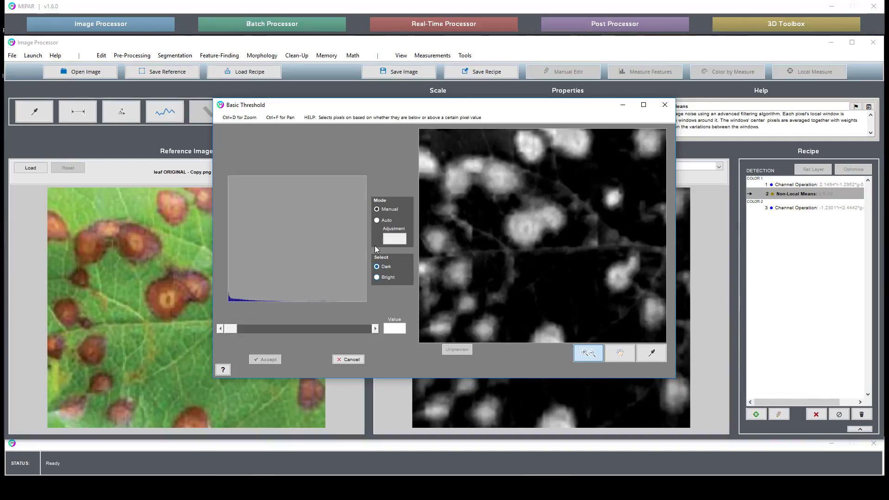
{"action": "left_click", "coordinate": [377, 276]}
{"action": "left_click", "coordinate": [382, 223]}
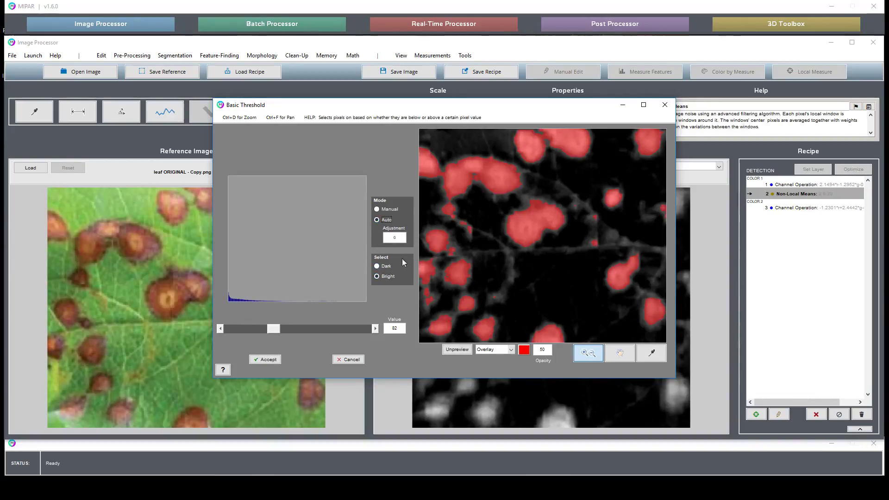
{"action": "left_click", "coordinate": [266, 360]}
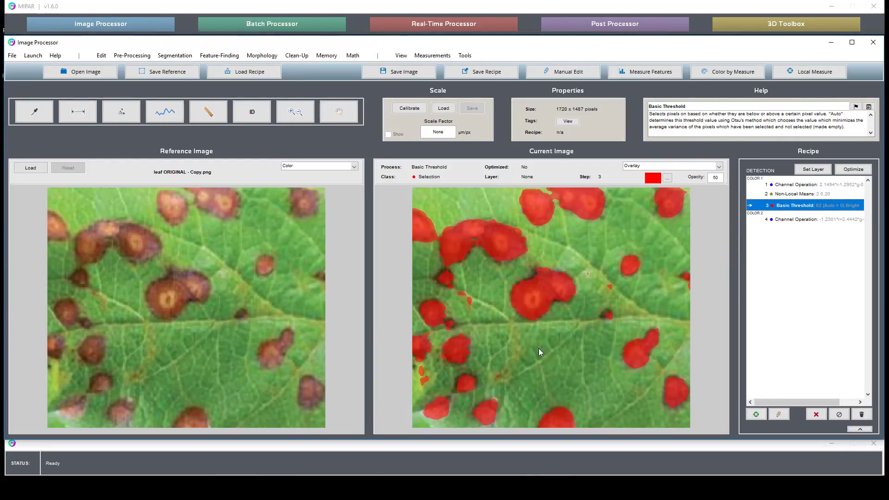
{"action": "left_click", "coordinate": [791, 223]}
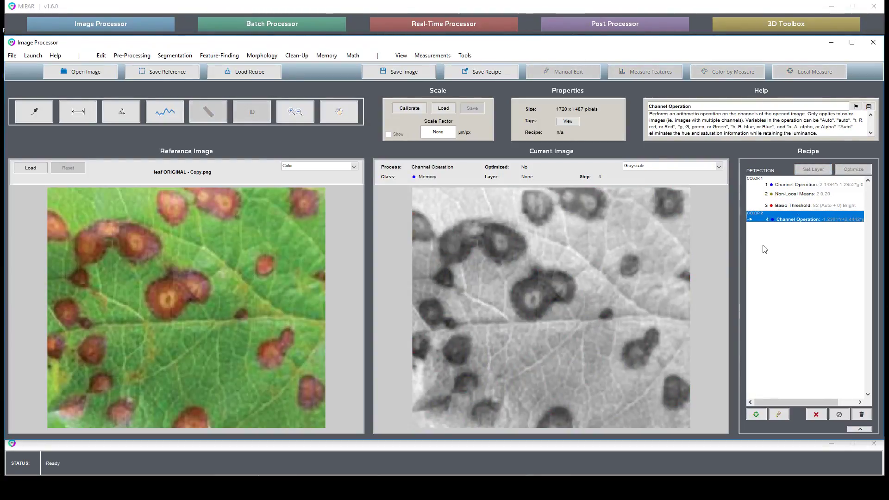